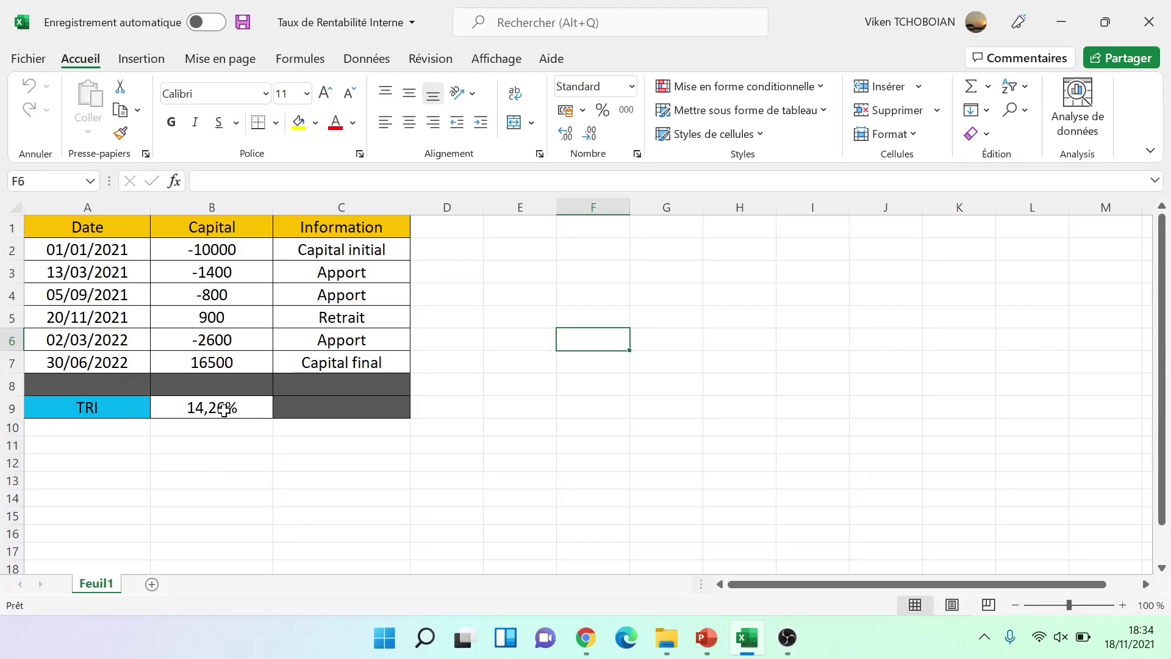
# Clear the existing TRI result from cell B9
pyautogui.click(230, 408)
pyautogui.press('BackSpace')
pyautogui.press('Return')
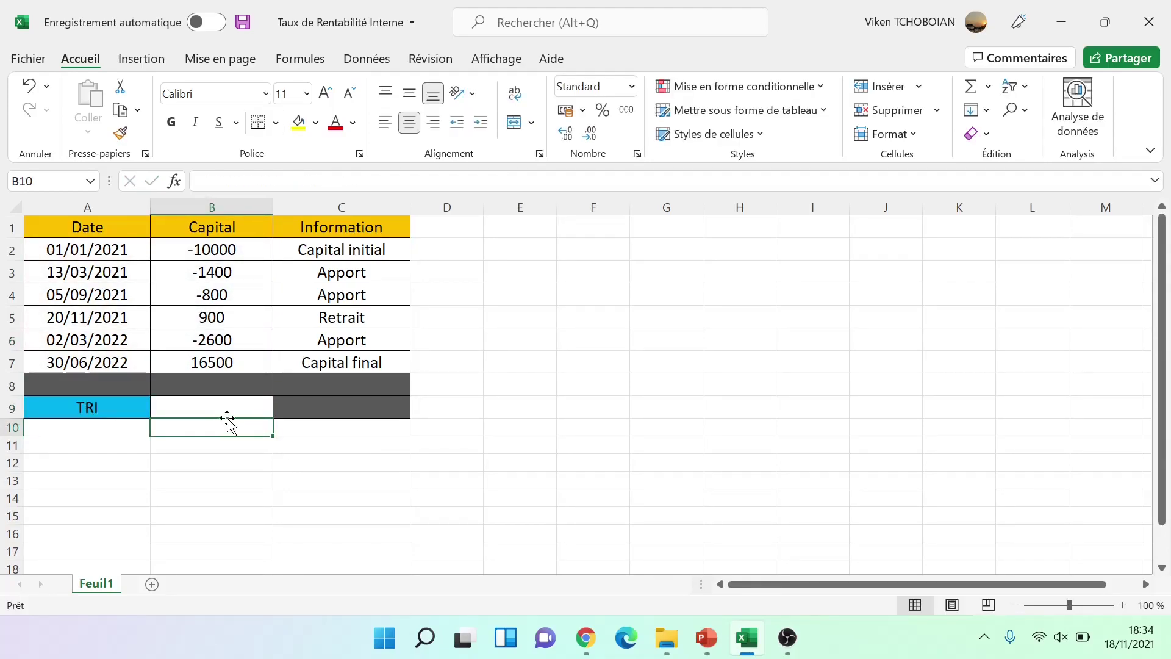
# Calculate the internal rate of return in B9 with =TRI.PAIEMENTS(B2:B7;A2:A7), using the capital amounts and their dates
pyautogui.click(215, 407)
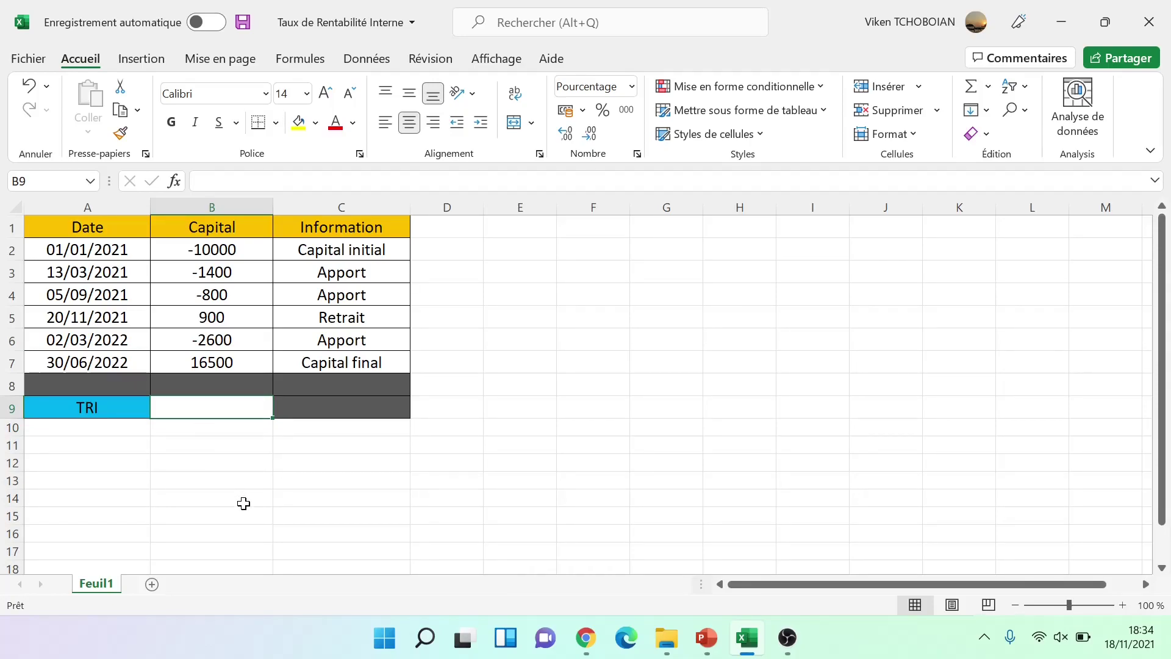
pyautogui.write('=tri')
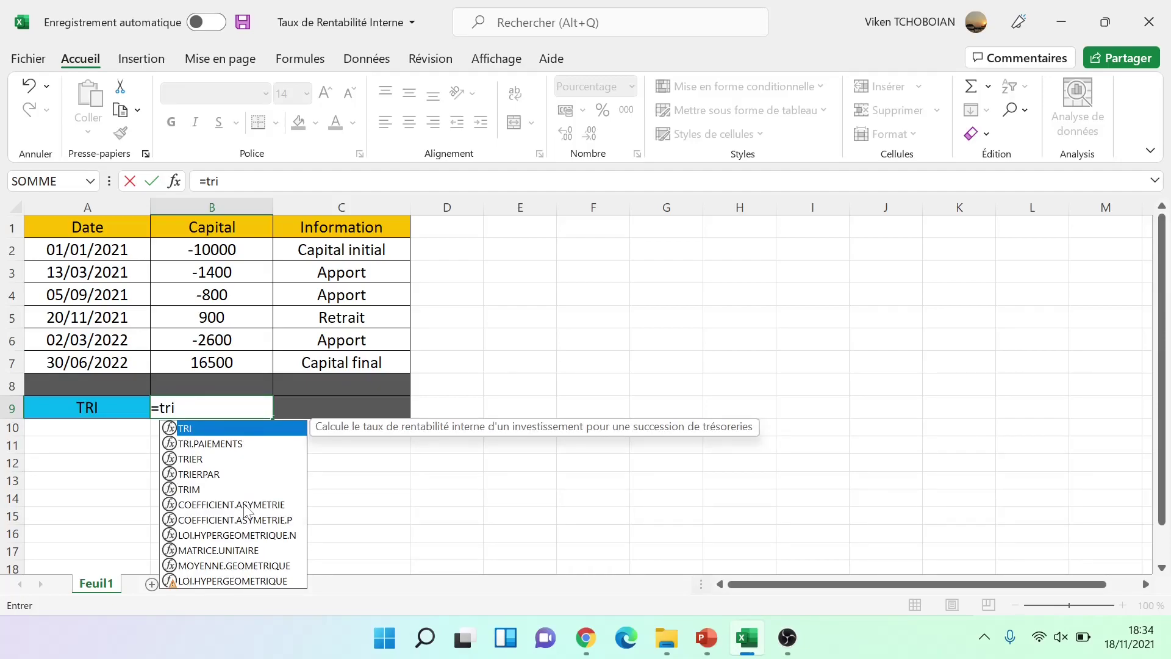
pyautogui.doubleClick(226, 450)
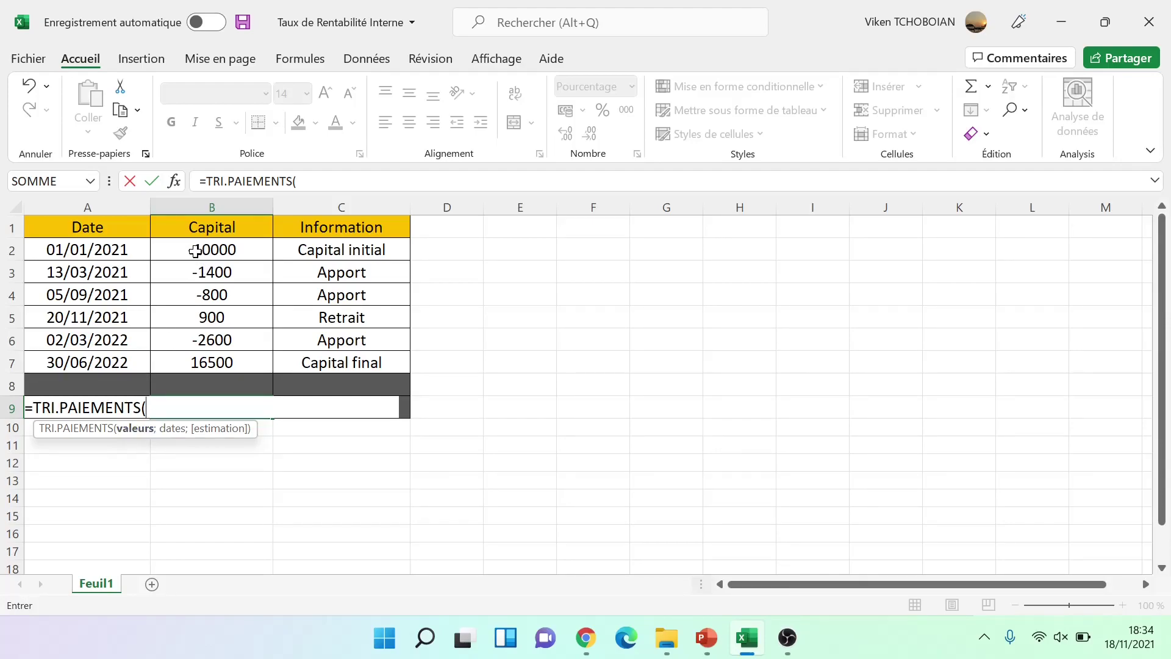
pyautogui.moveTo(194, 250); pyautogui.dragTo(189, 359)
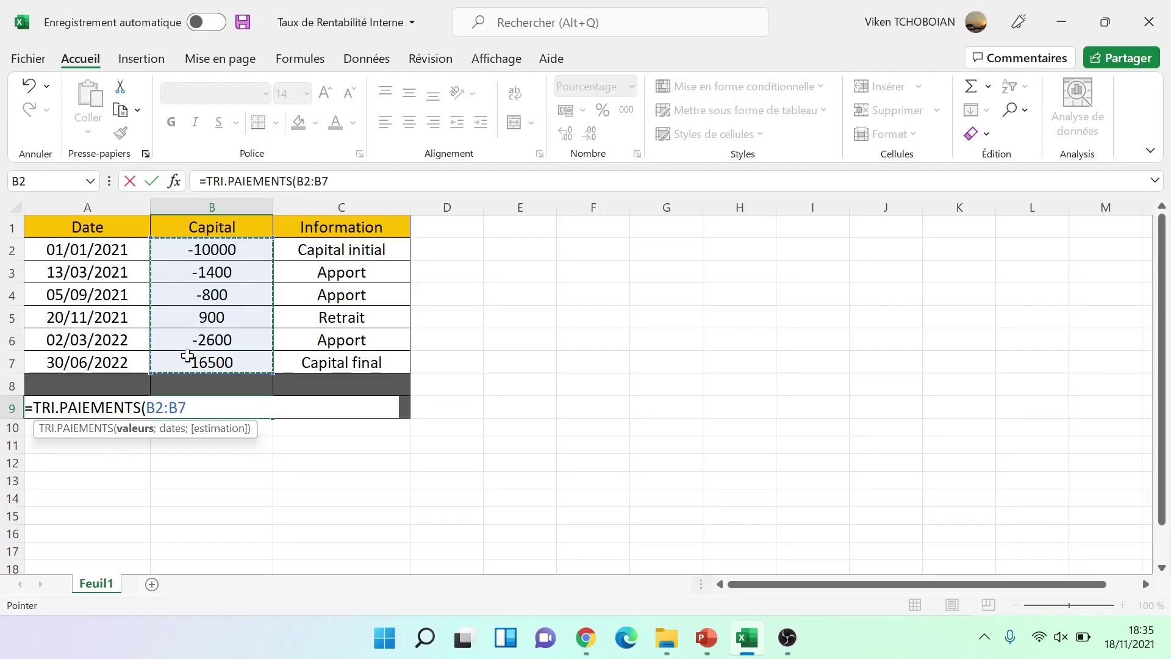
pyautogui.write(';')
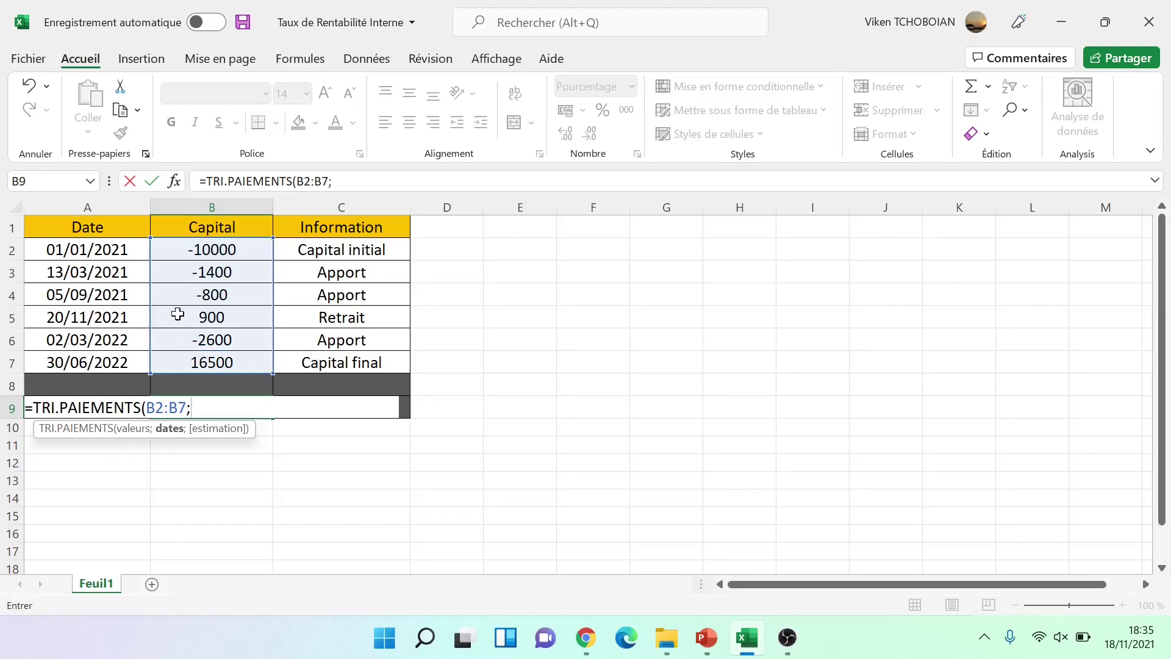
pyautogui.moveTo(113, 254); pyautogui.dragTo(105, 359)
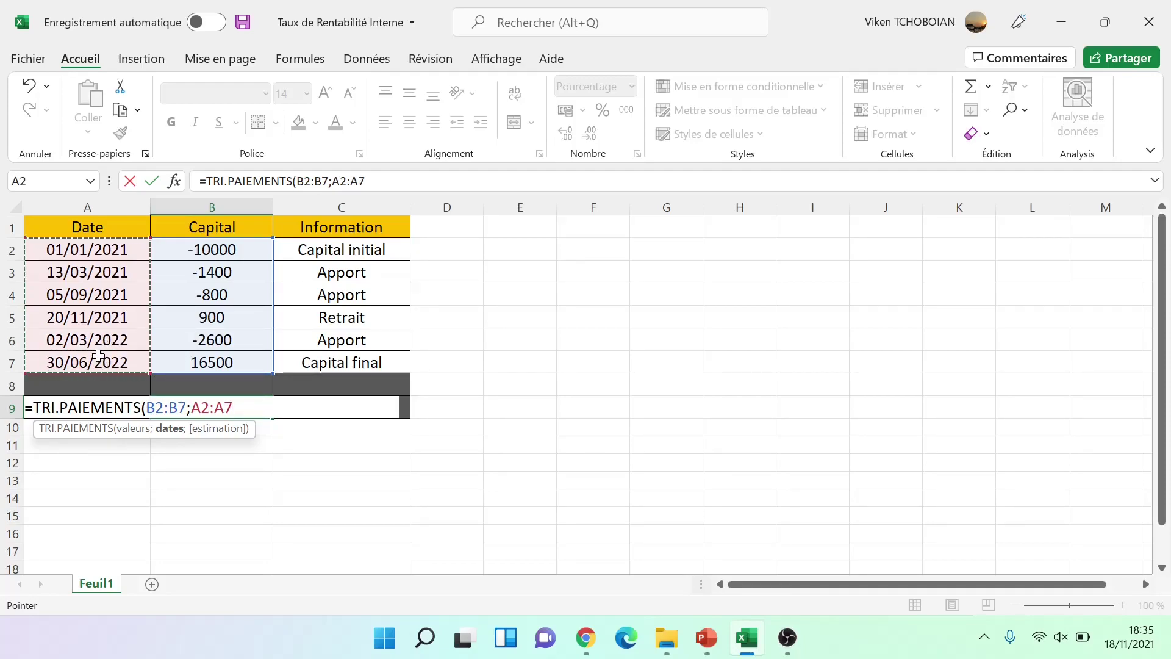
pyautogui.write(')')
pyautogui.press('Return')
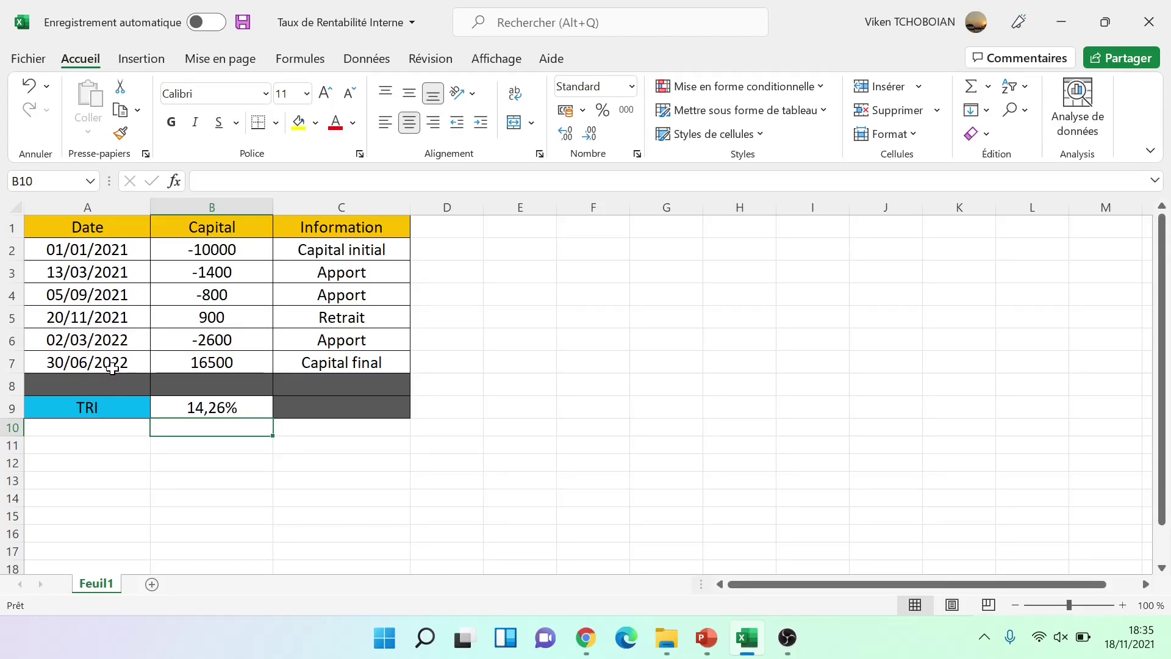
# Change the final capital date in cell A7 to 30/06/2023
pyautogui.click(113, 363)
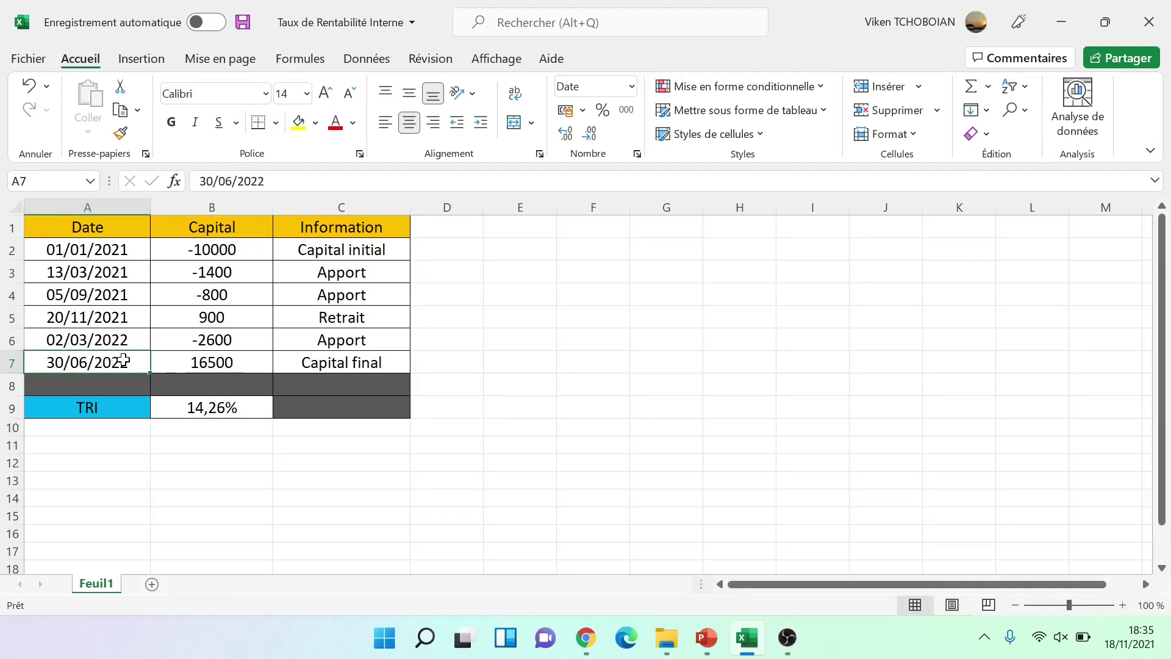
pyautogui.click(311, 181)
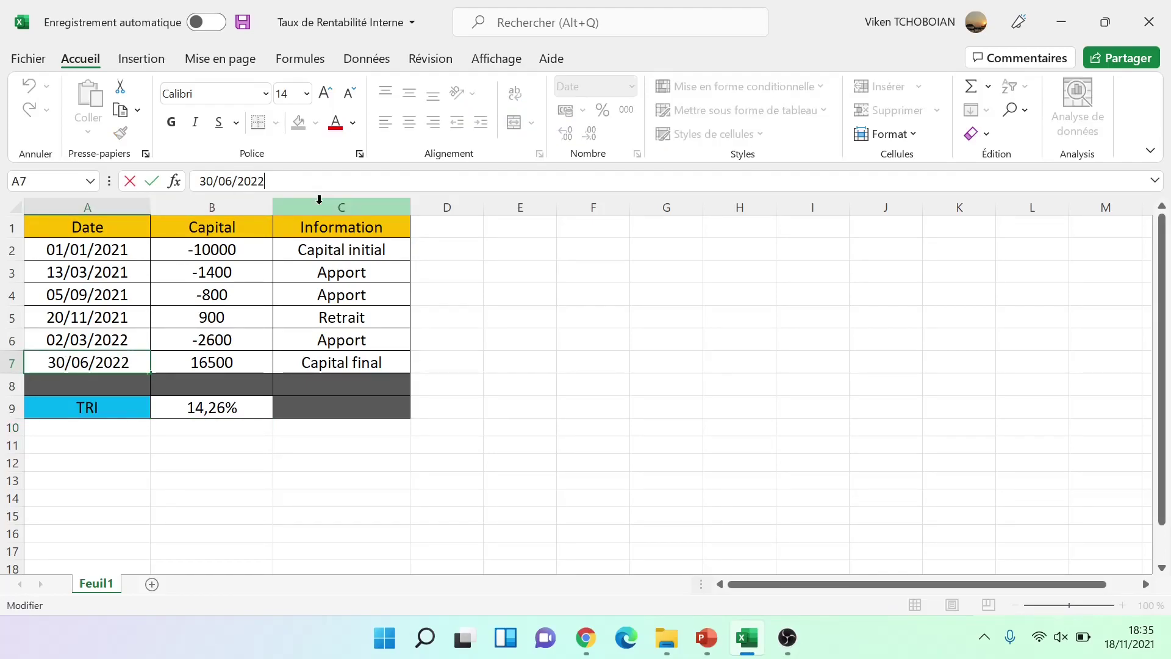
pyautogui.press('BackSpace')
pyautogui.write('3')
pyautogui.press('Return')
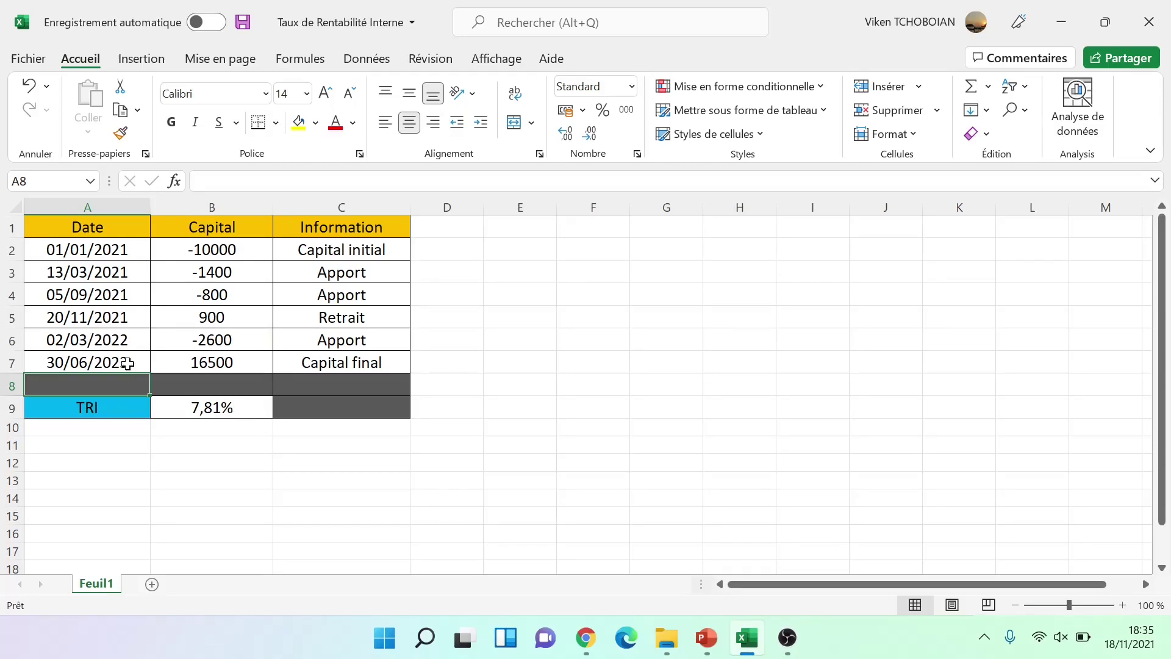
# Set the final capital date in cell A7 back to 30/06/2022
pyautogui.click(128, 365)
pyautogui.press('F2')
pyautogui.press('BackSpace')
pyautogui.write('1')
pyautogui.press('BackSpace')
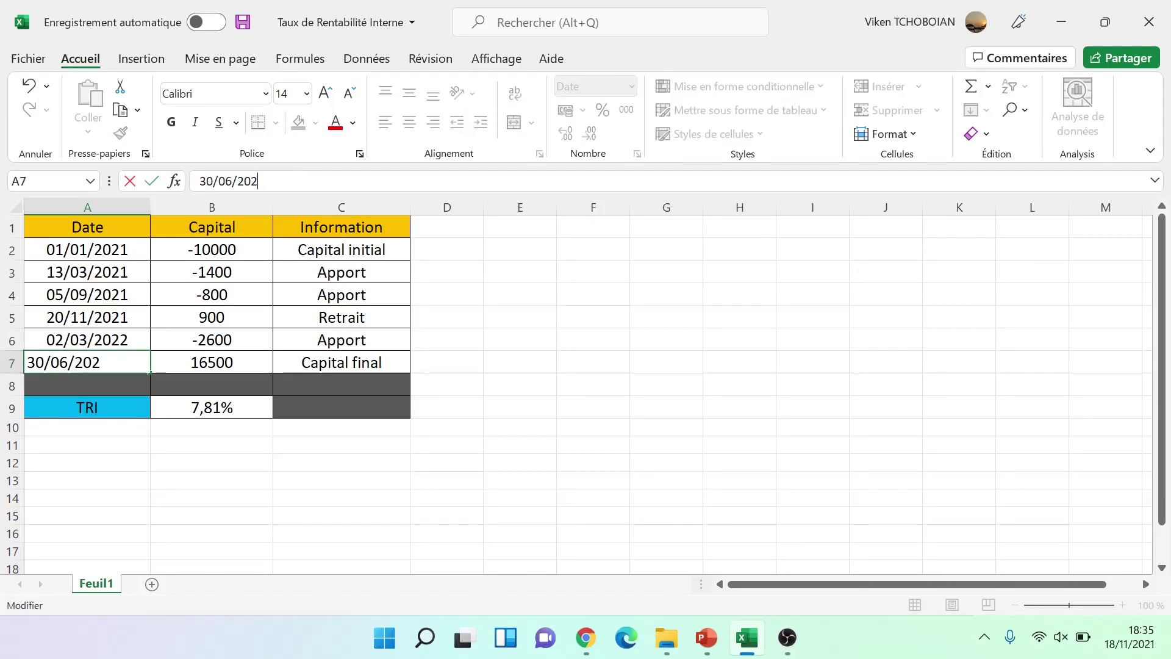
pyautogui.press('Return')
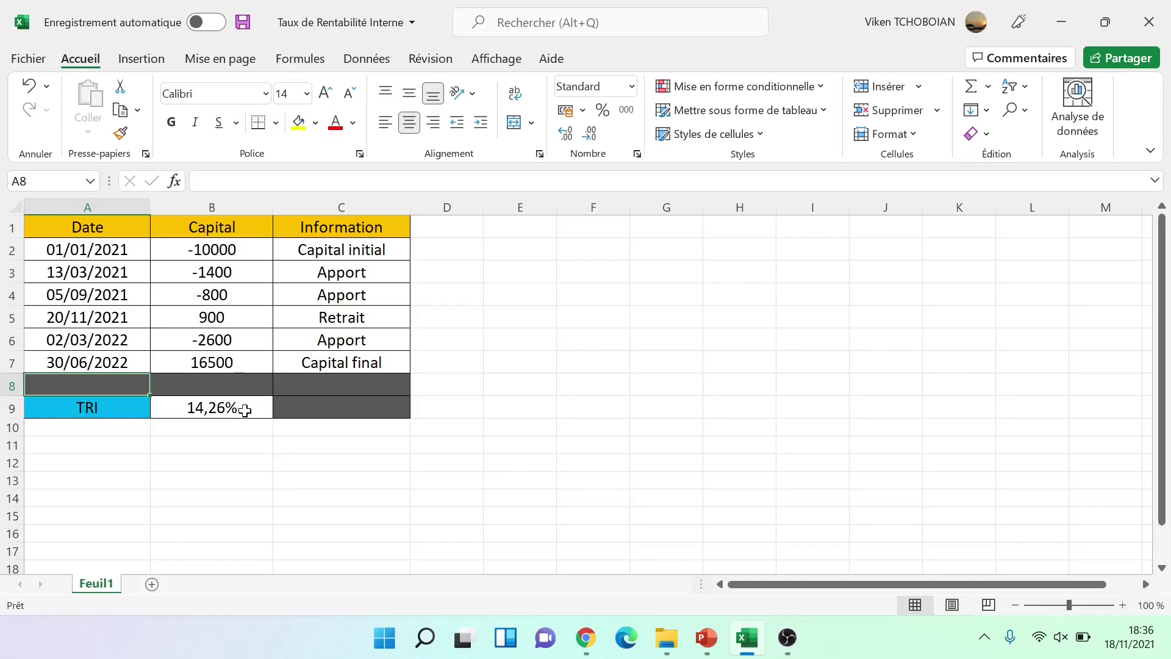
# Apply the Pourcentage number format with 2 decimals to the TRI result in cell B9
pyautogui.rightClick(245, 410)
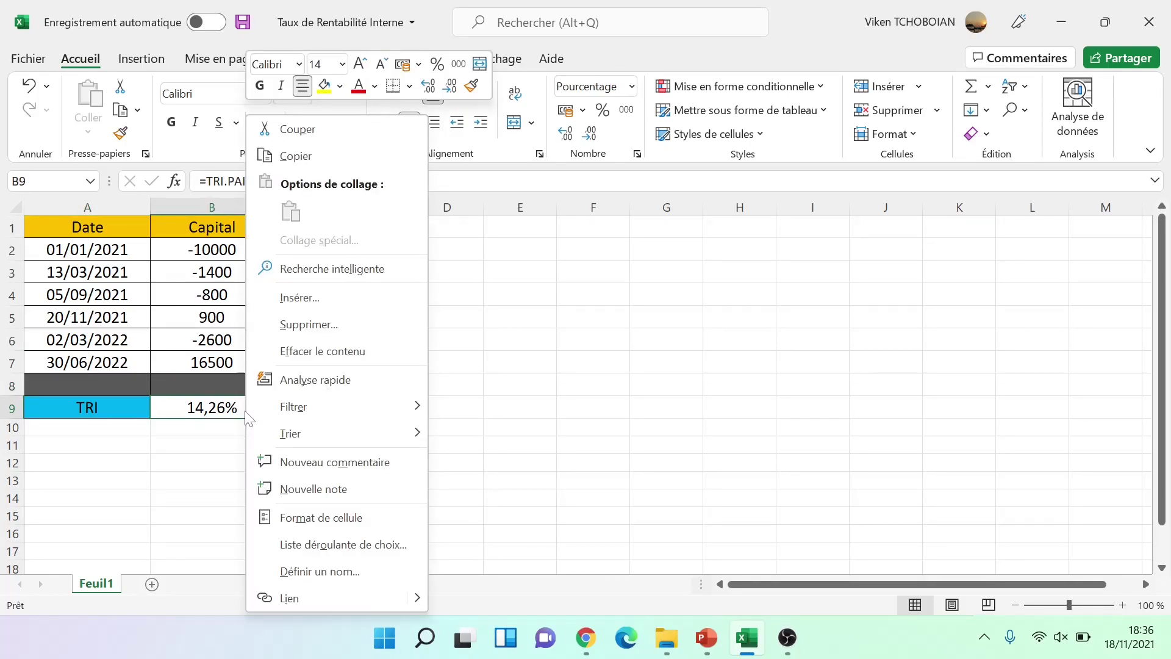
pyautogui.click(268, 515)
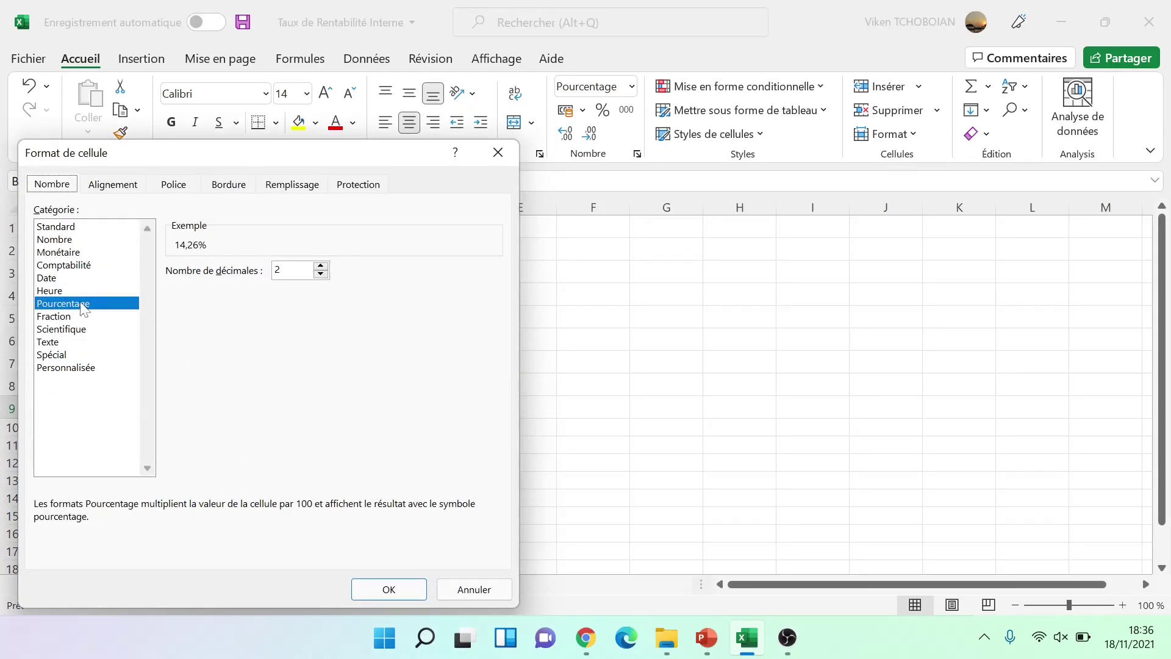
pyautogui.click(388, 589)
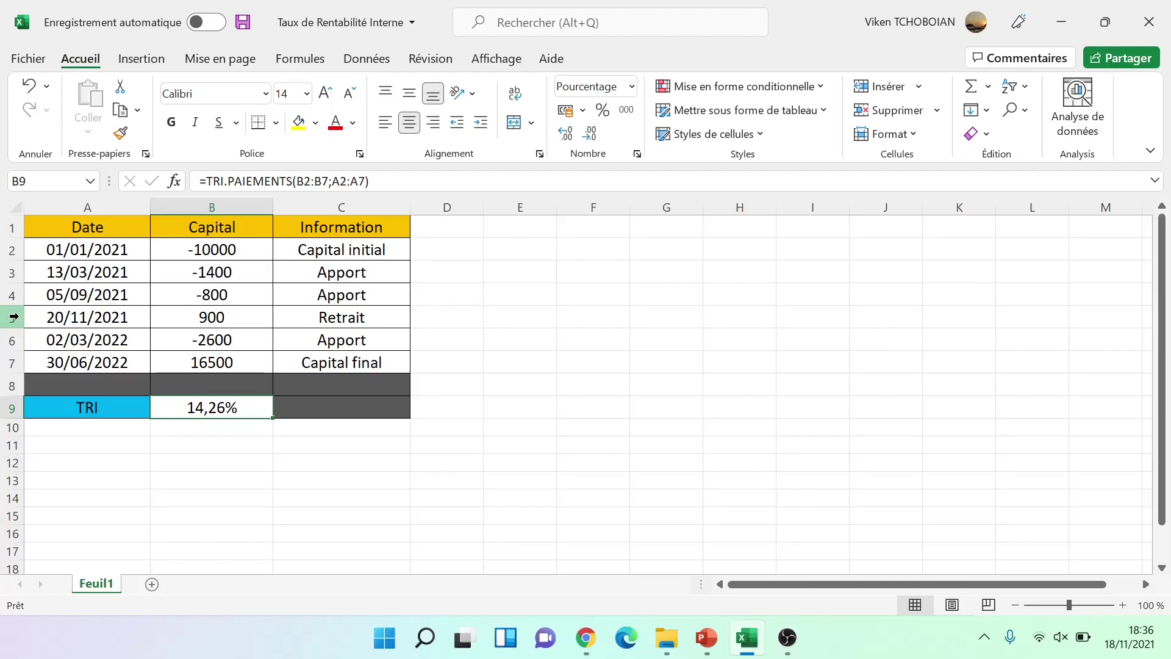
# Insert an empty row above the 20/11/2021 withdrawal in row 5 and select its date cell
pyautogui.rightClick(13, 316)
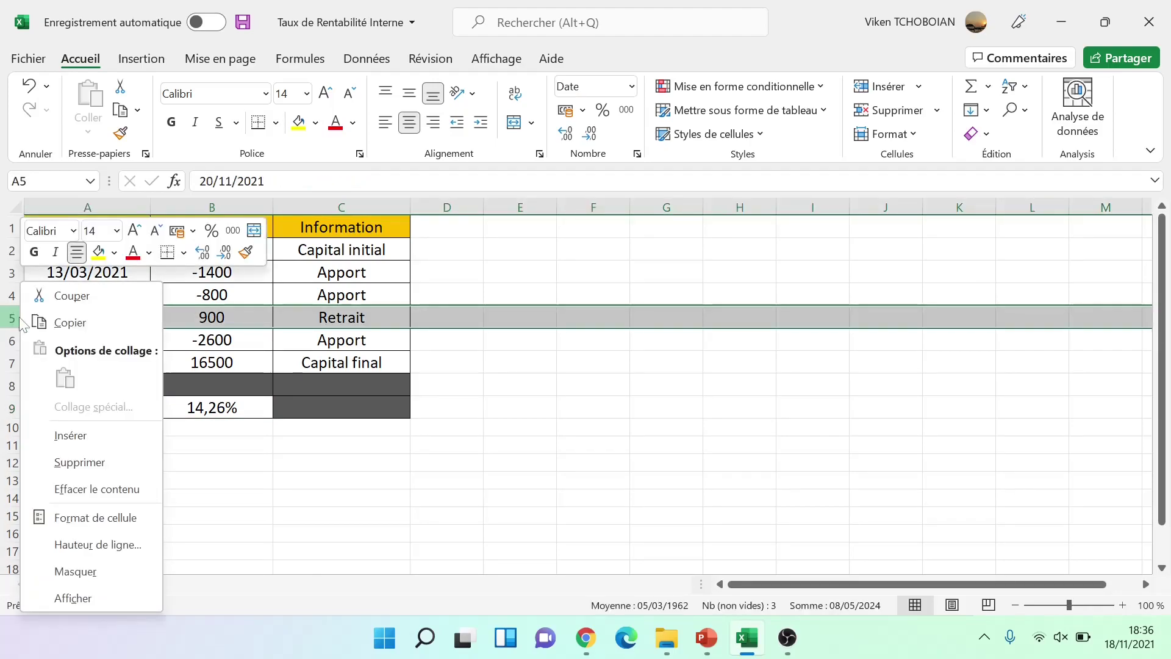
pyautogui.click(41, 435)
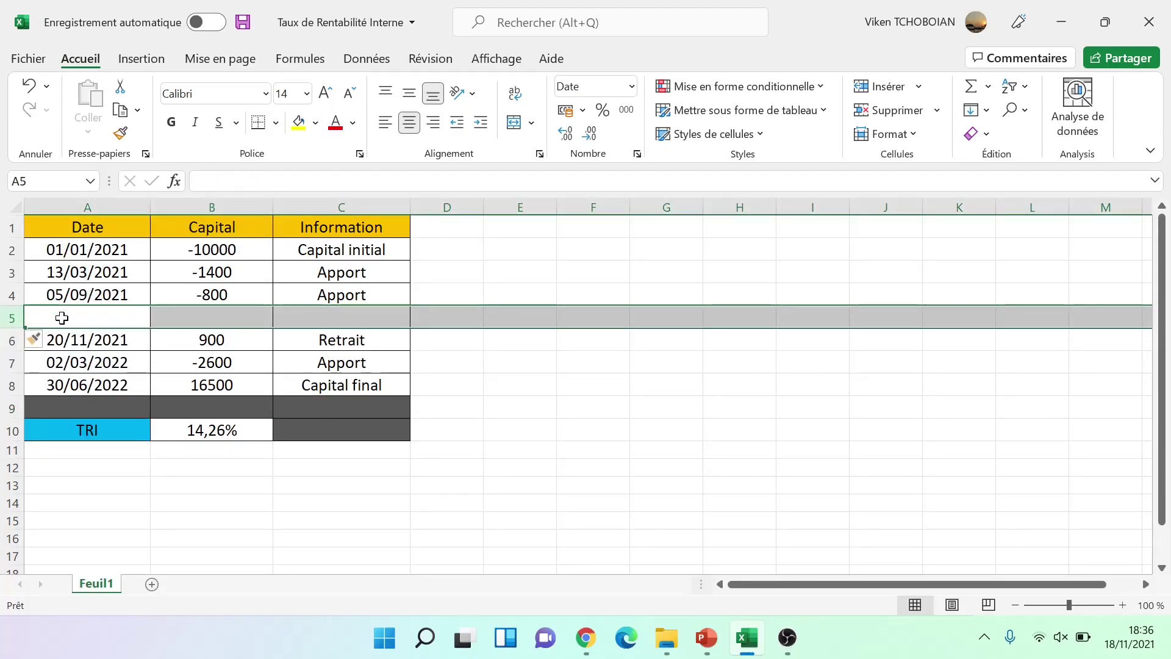
pyautogui.click(61, 318)
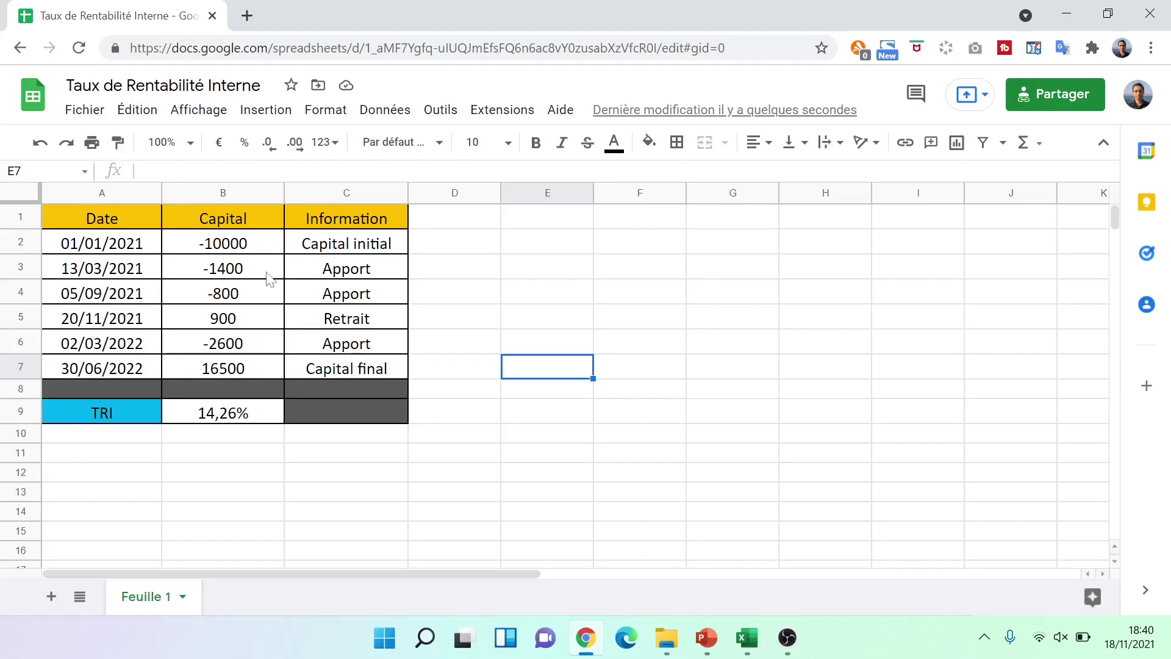
# In the Google Sheets version of the table, clear the TRI formula from cell B9 and keep that cell selected
pyautogui.click(252, 418)
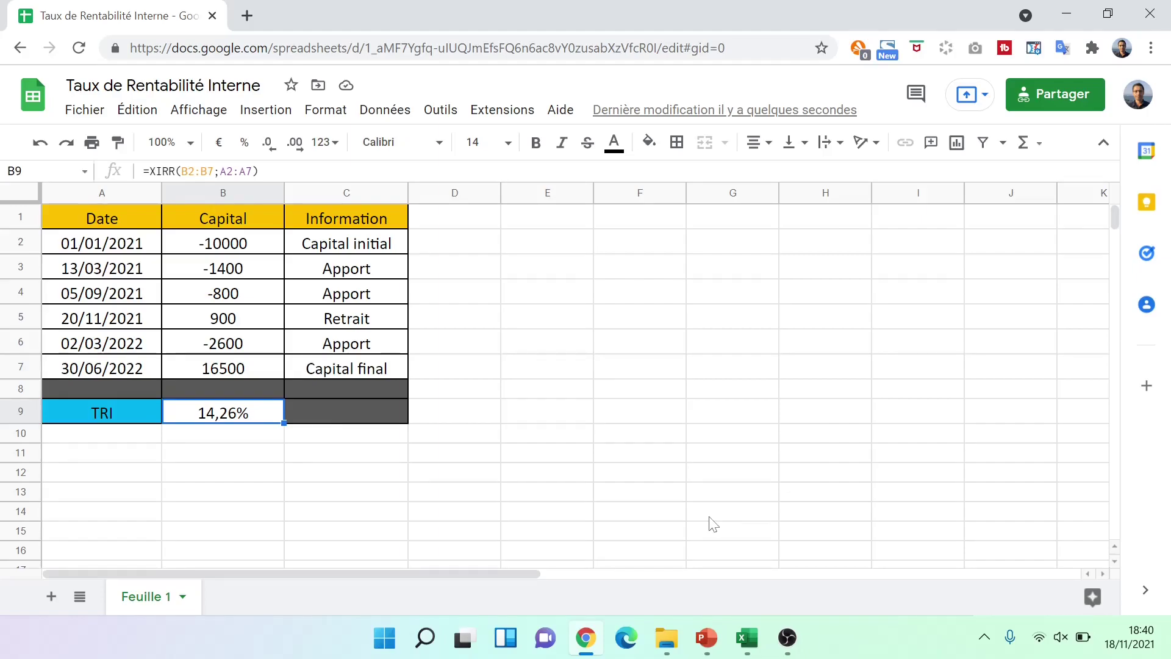
pyautogui.press('Delete')
pyautogui.press('Down')
pyautogui.press('Down')
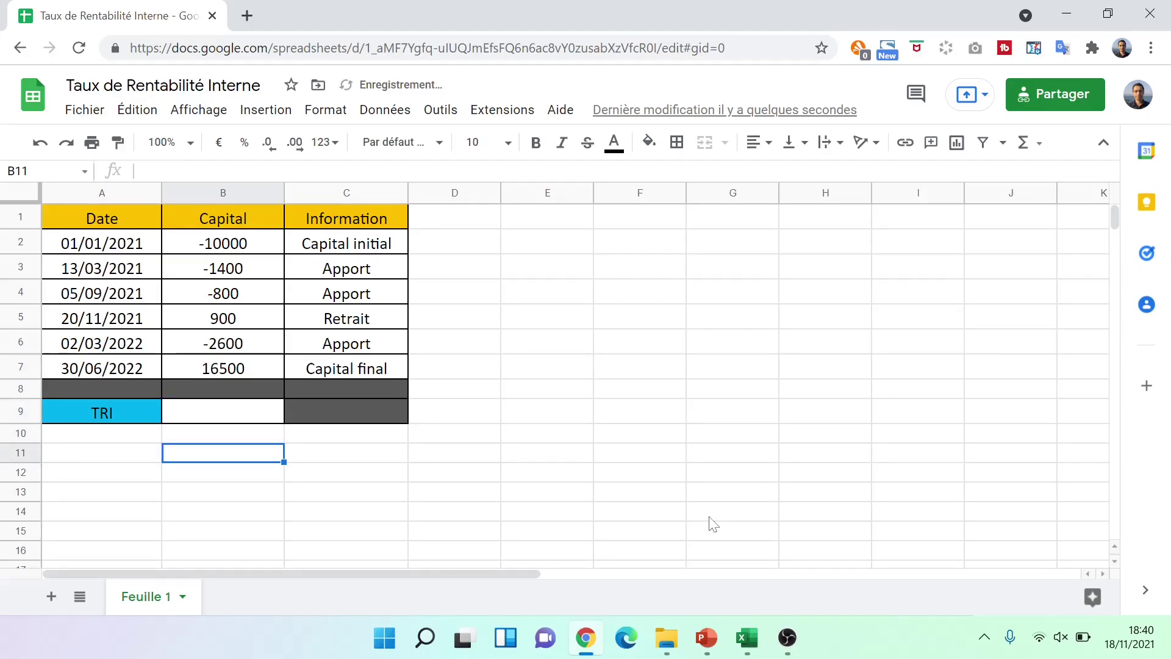
pyautogui.press('Up')
pyautogui.press('Up')
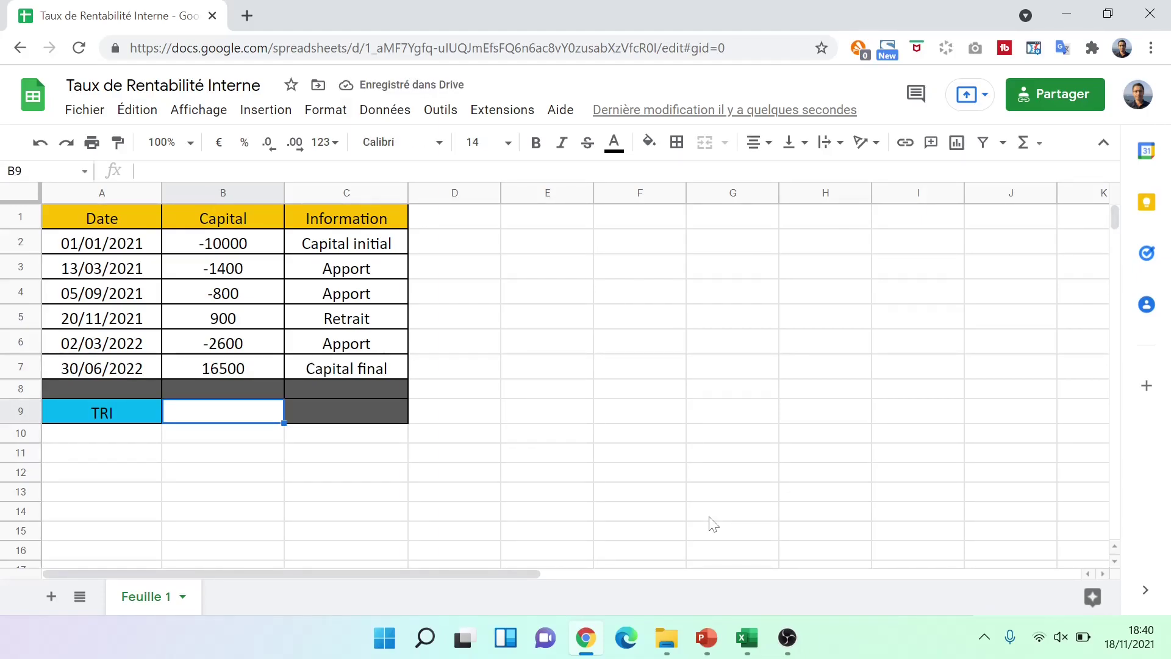
# Calculate the internal rate of return in B9 with =XIRR(B2:B7;A2:A7), using the capital amounts and their dates
pyautogui.write('=')
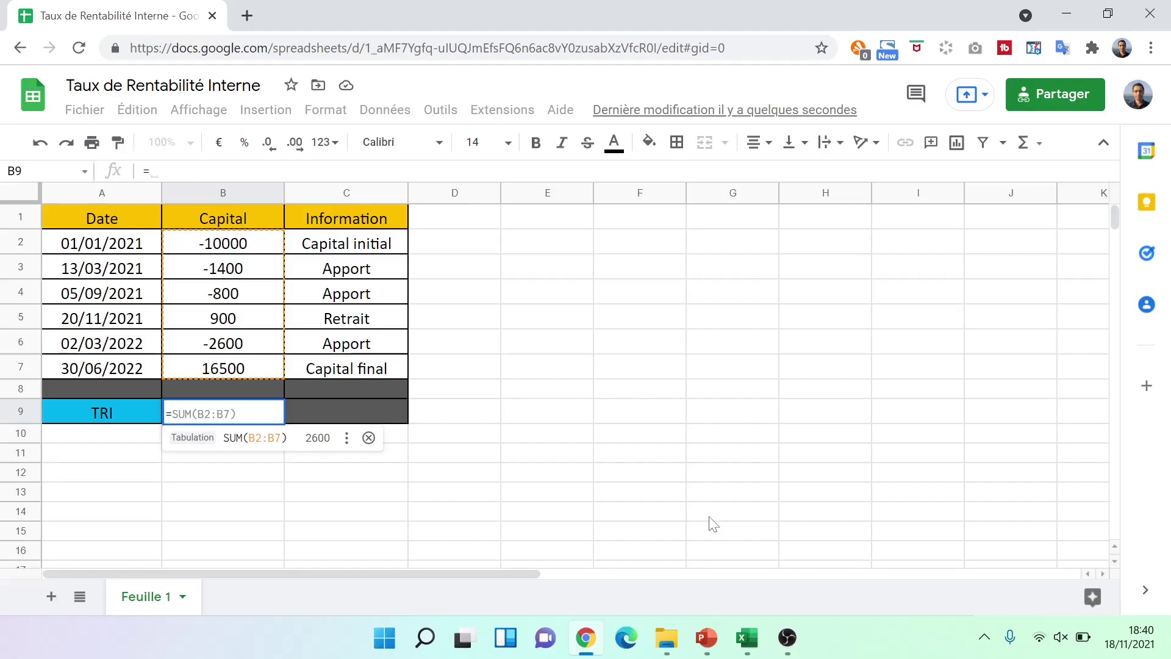
pyautogui.write('xirr')
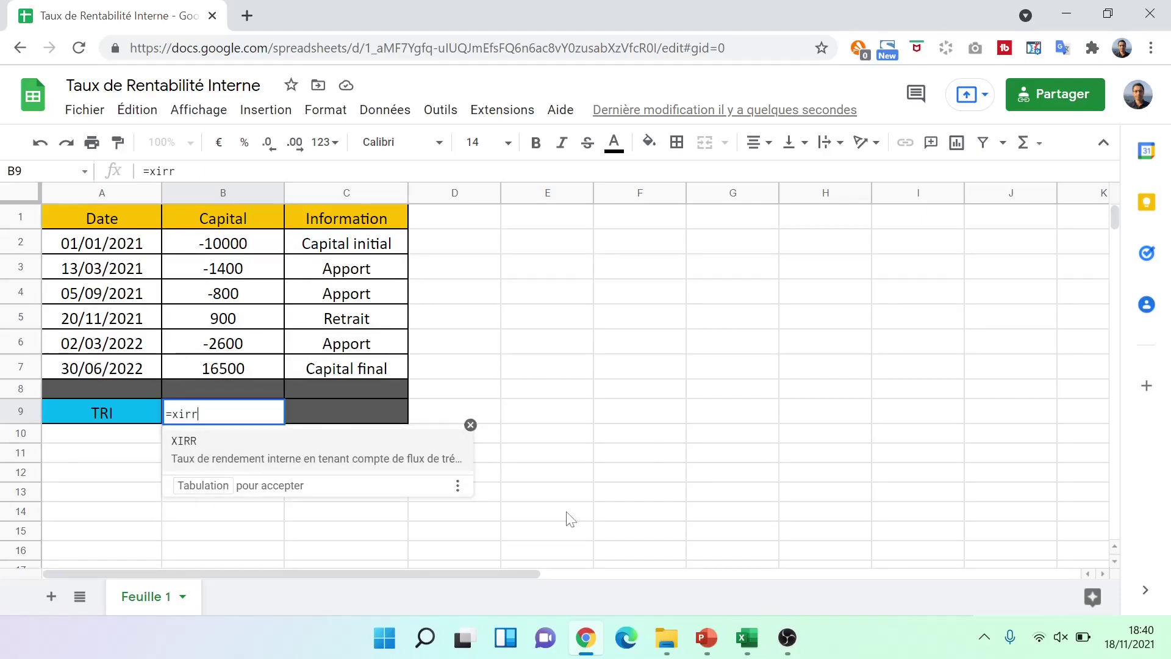
pyautogui.click(283, 458)
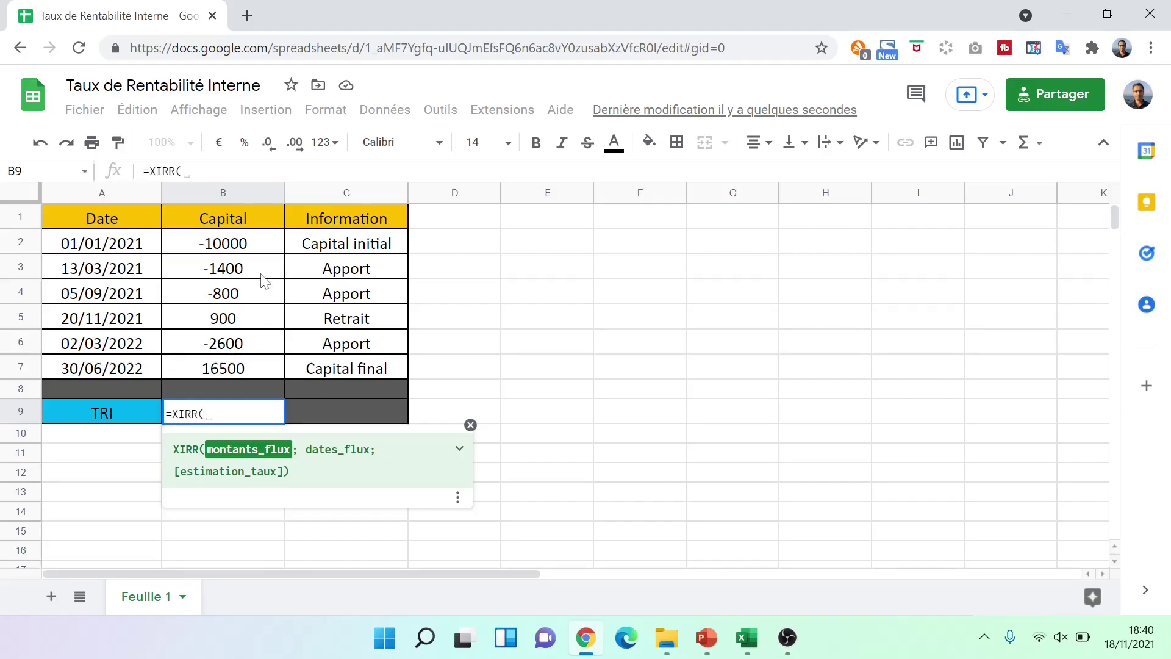
pyautogui.moveTo(261, 246); pyautogui.dragTo(255, 361)
pyautogui.write(';')
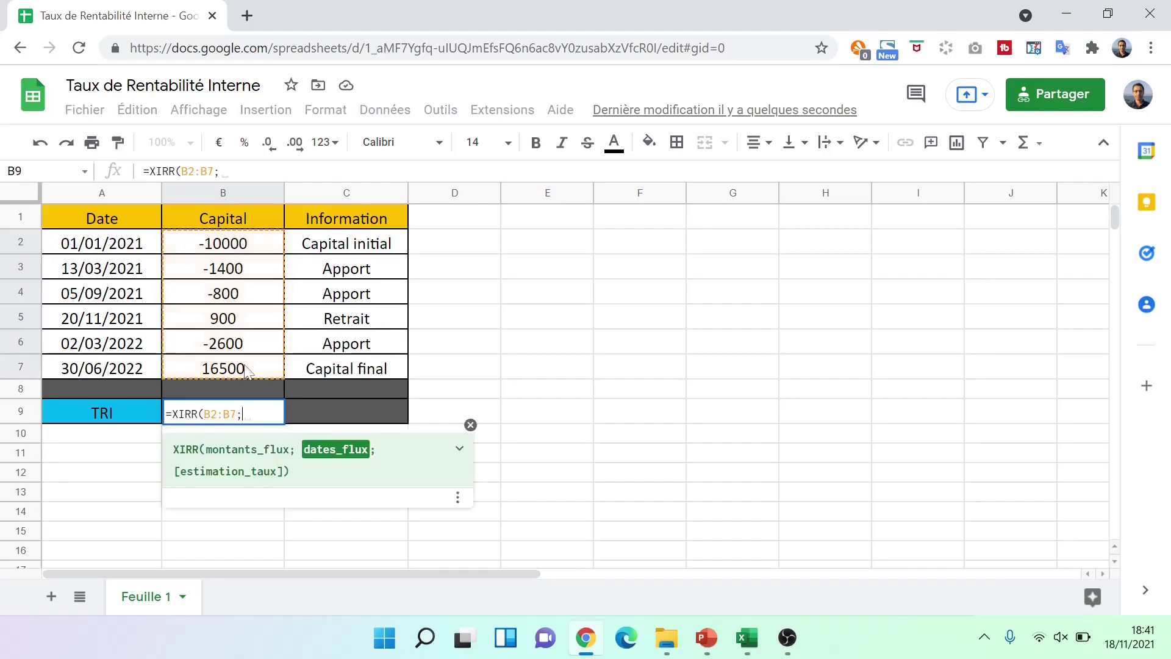
pyautogui.moveTo(109, 243); pyautogui.dragTo(106, 367)
pyautogui.write(')')
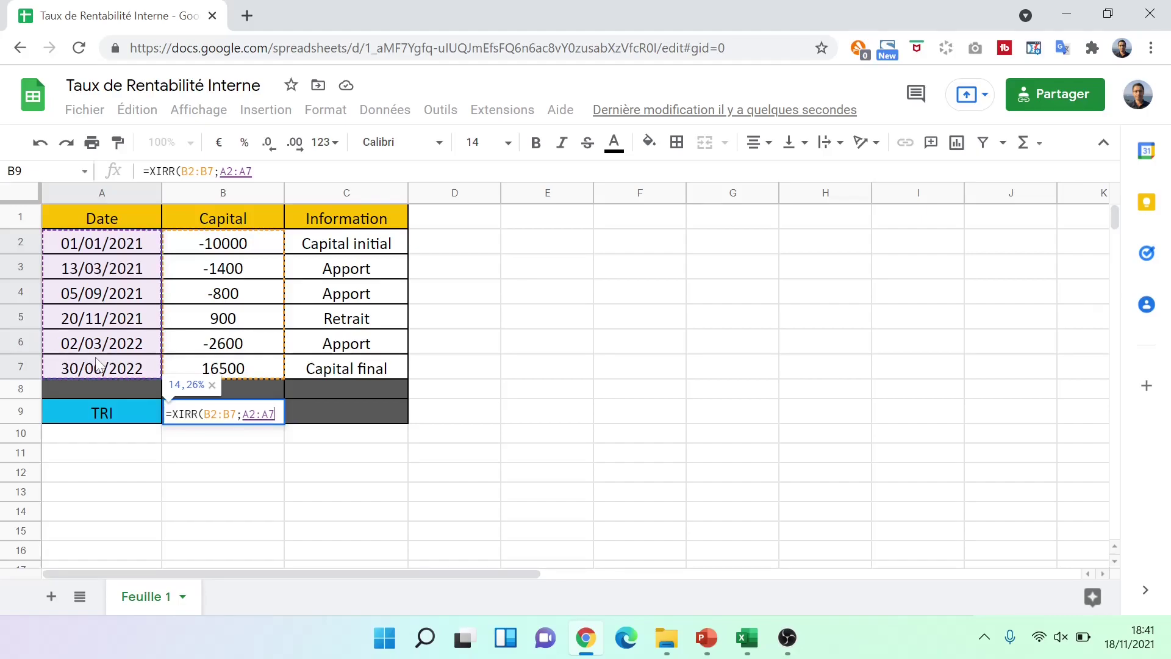
pyautogui.press('Return')
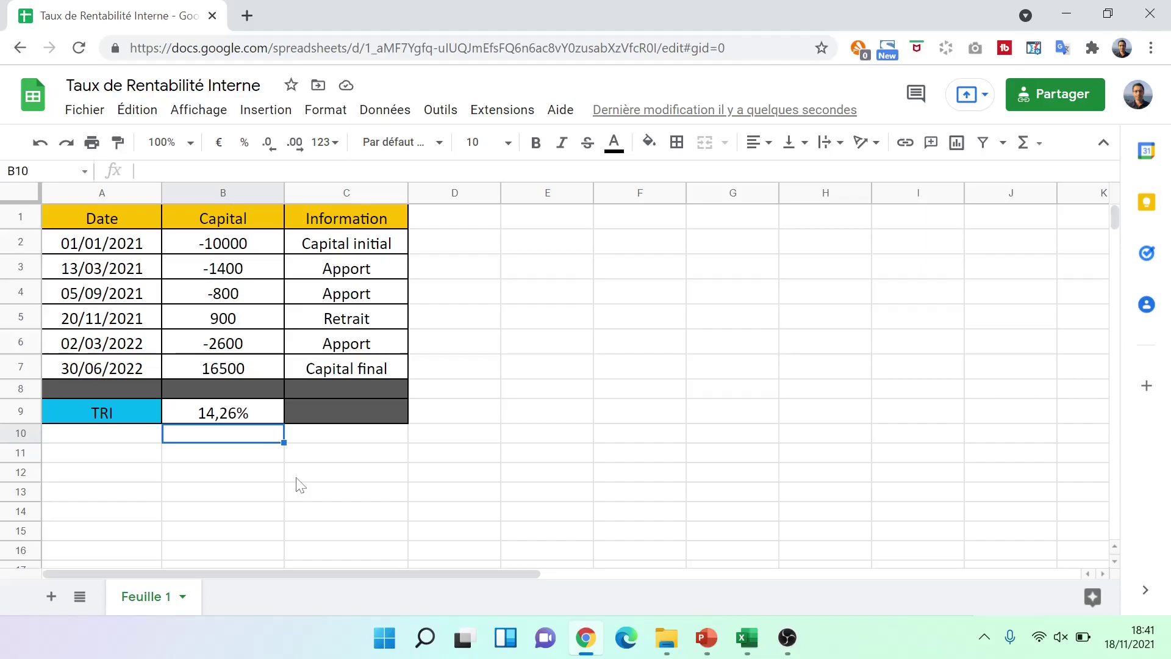
# Check which number format is applied to the TRI result in cell B9
pyautogui.click(260, 416)
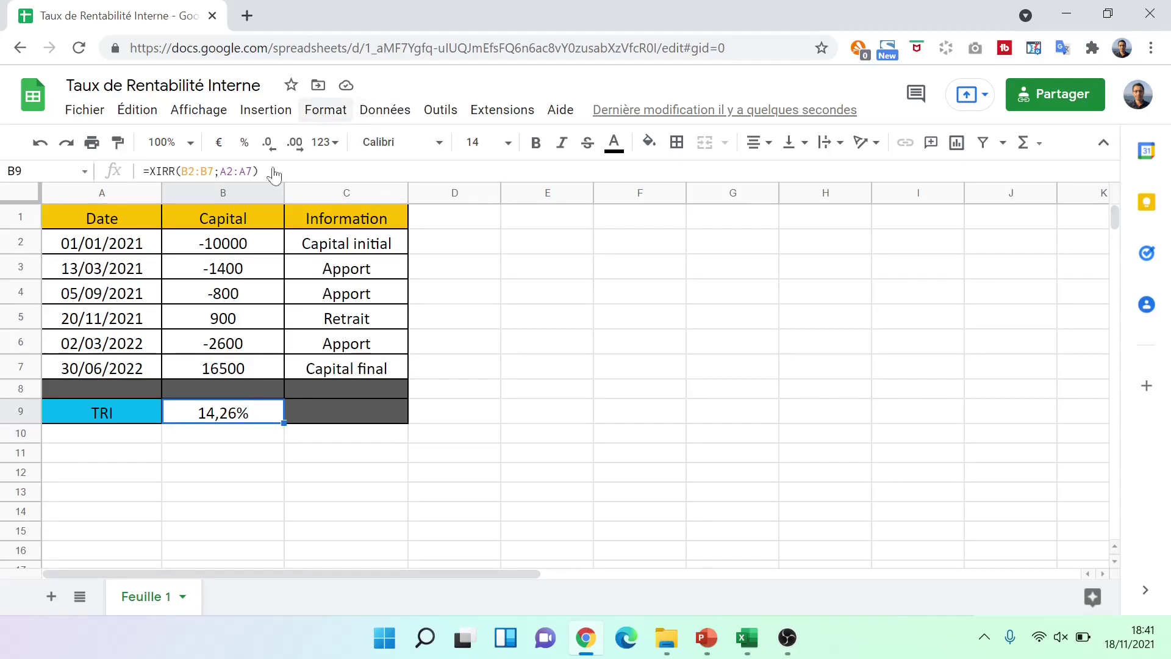
pyautogui.click(325, 110)
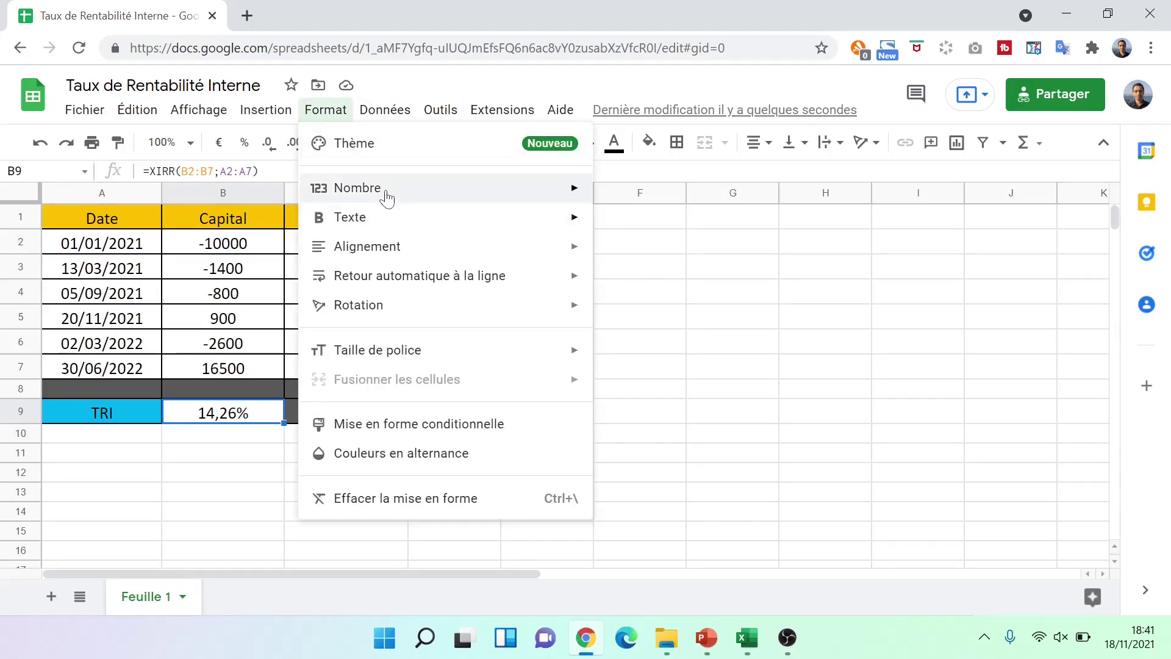
pyautogui.moveTo(387, 191)
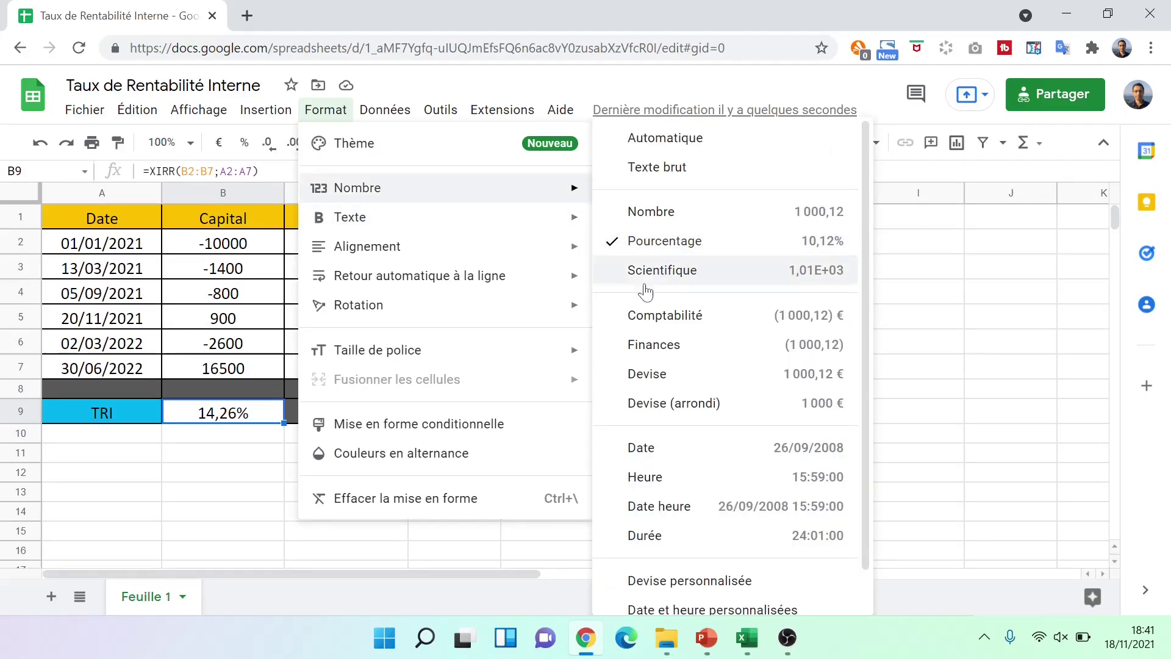
pyautogui.click(236, 454)
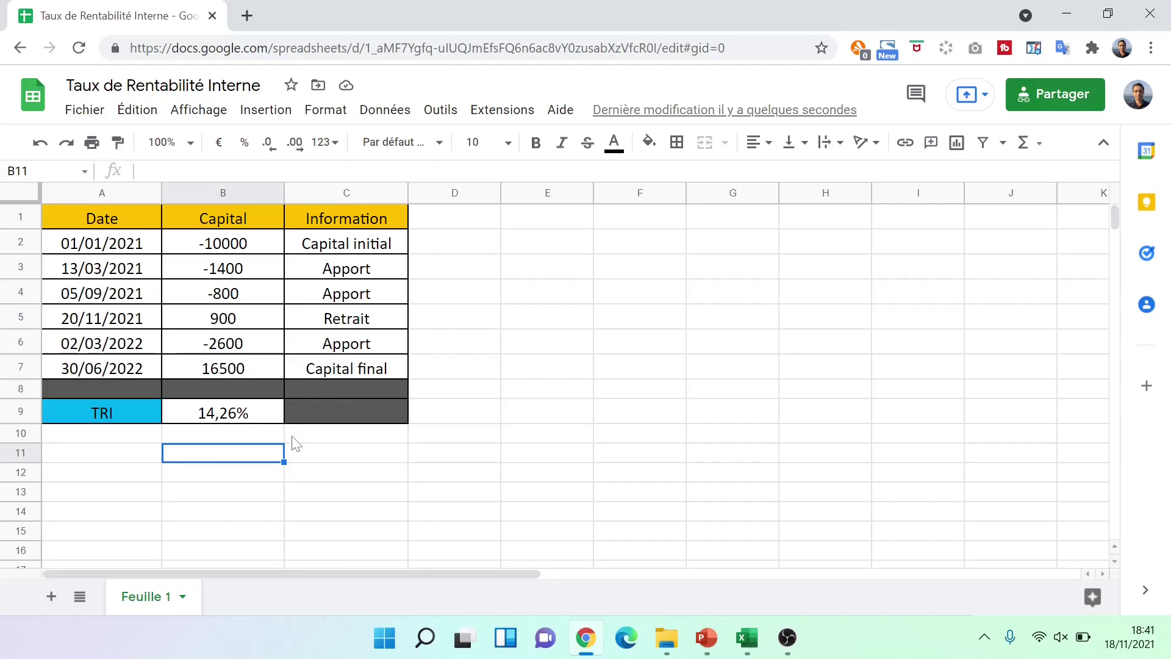
# Insert an empty row above the 20/11/2021 withdrawal in row 5 of the Google Sheets table
pyautogui.rightClick(24, 322)
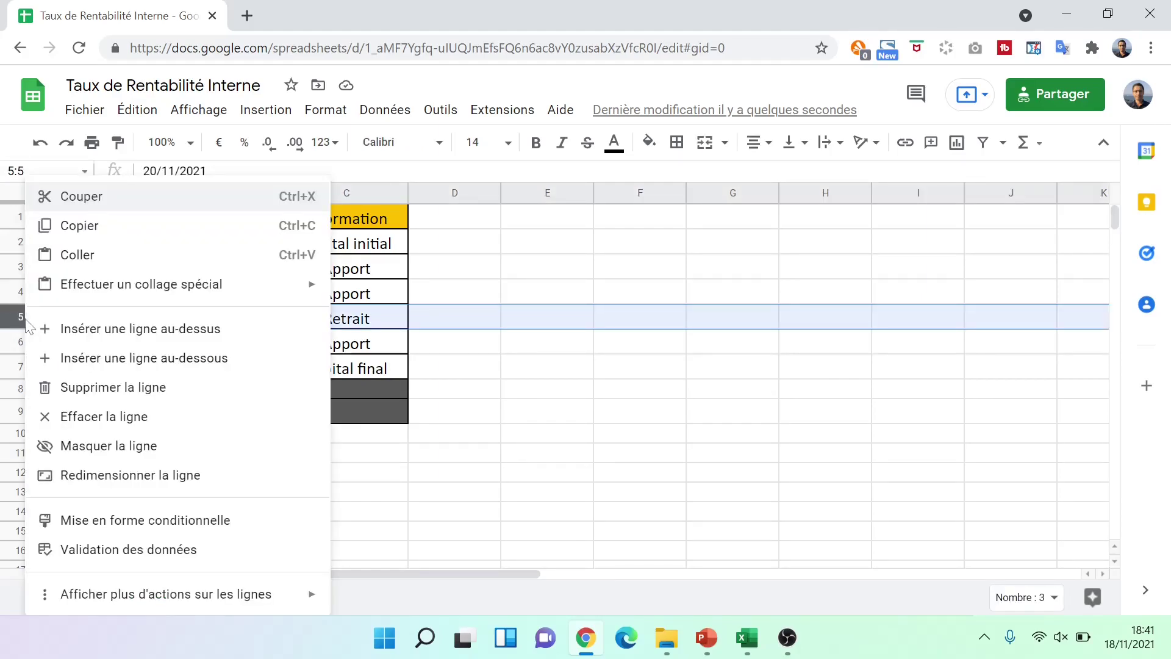
pyautogui.click(71, 342)
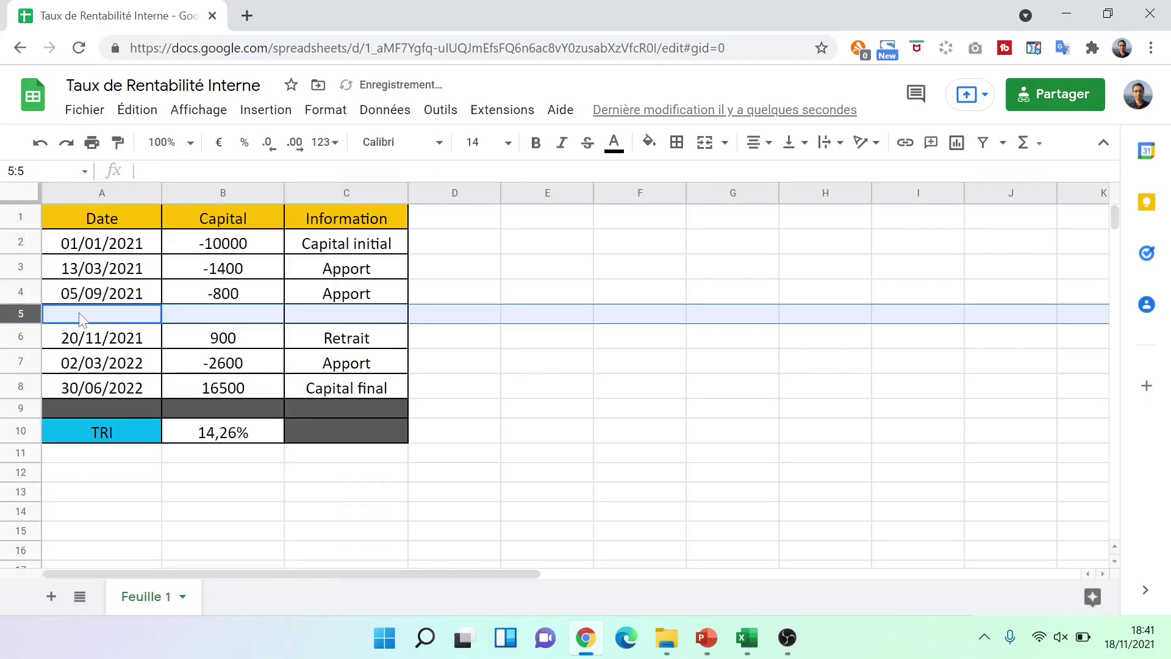